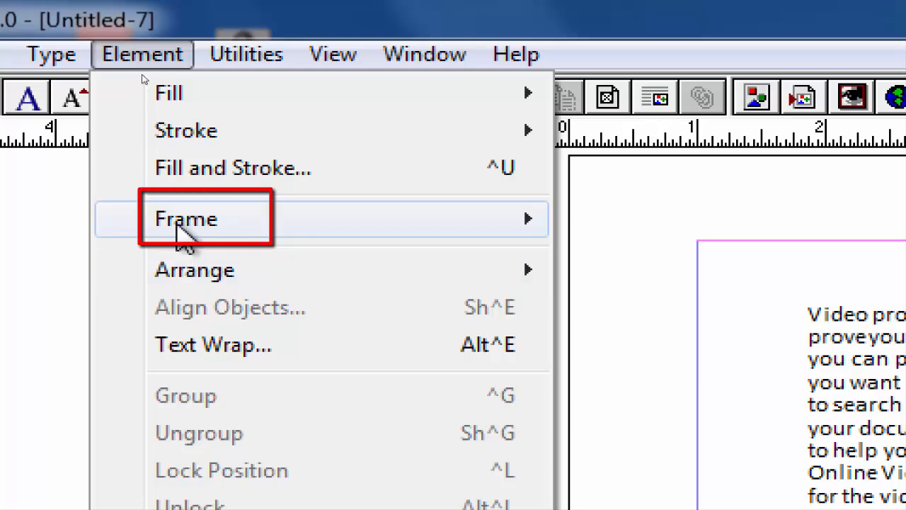
mouse_move(186, 240)
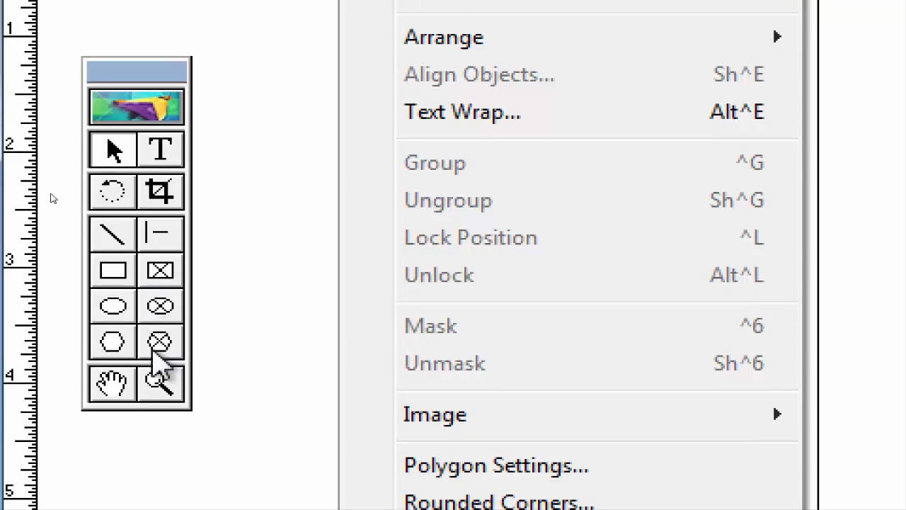
mouse_move(410, 65)
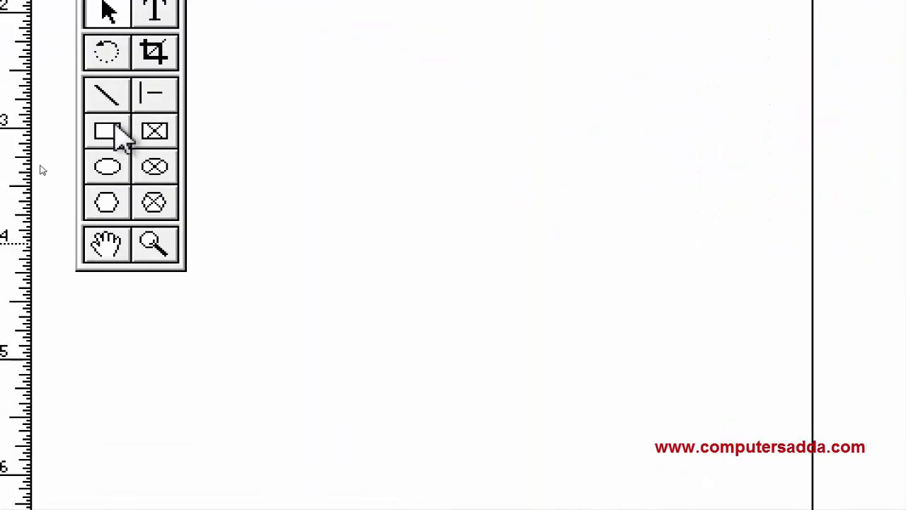
Draw a plain rectangle and, beside it, a rectangular frame on the pasteboard next to the page.
left_click(110, 135)
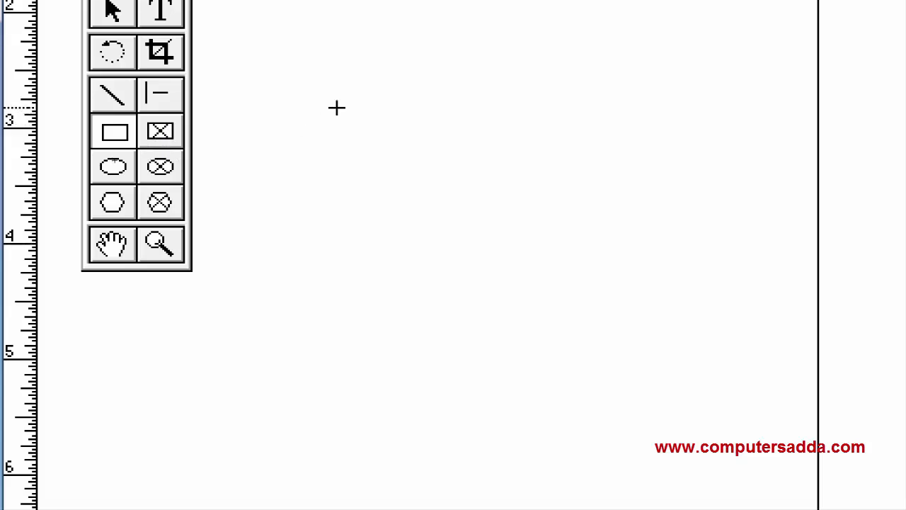
left_click_drag(336, 107, 493, 239)
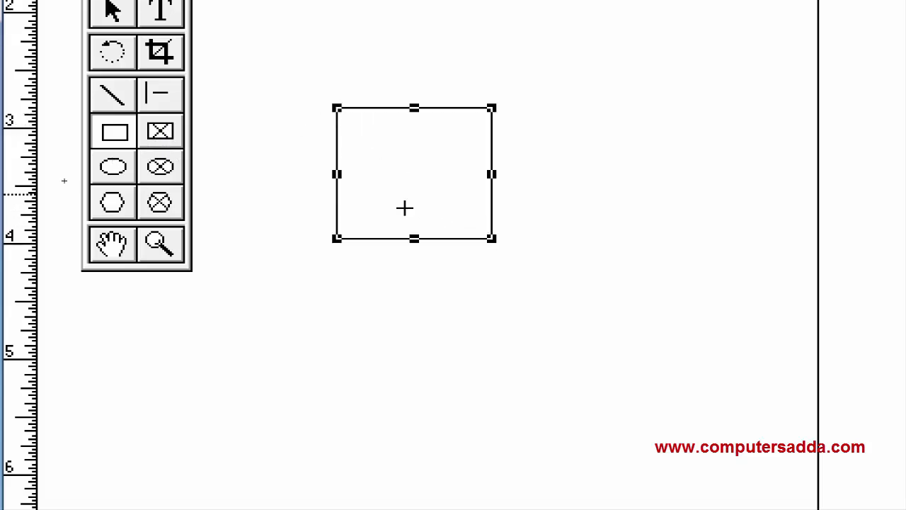
left_click(161, 141)
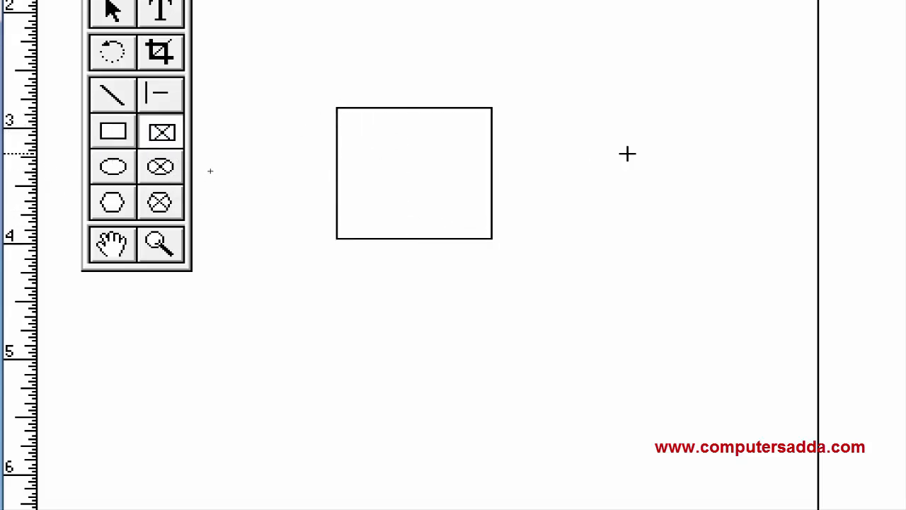
left_click_drag(546, 111, 740, 266)
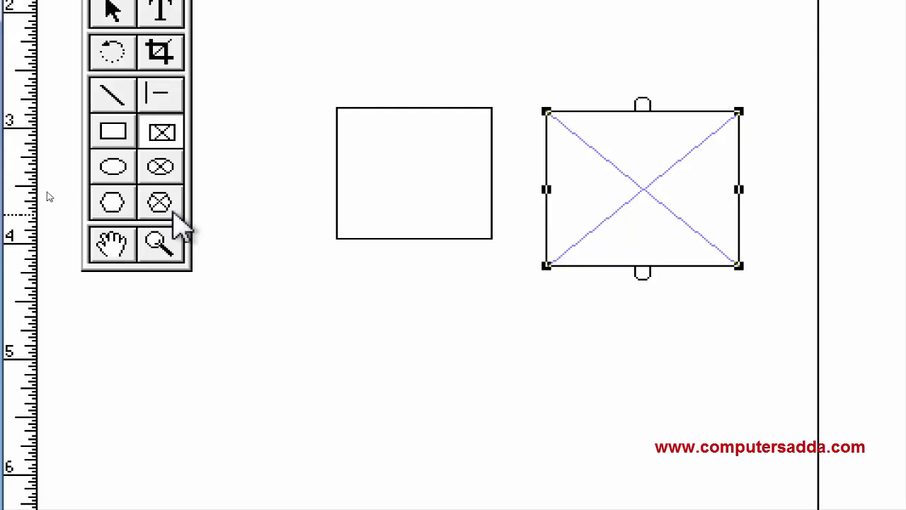
Draw an elliptical frame and a hexagonal frame about 1.28 × 1.35 in beneath the two rectangles on the pasteboard.
left_click(160, 169)
left_click_drag(255, 312, 410, 441)
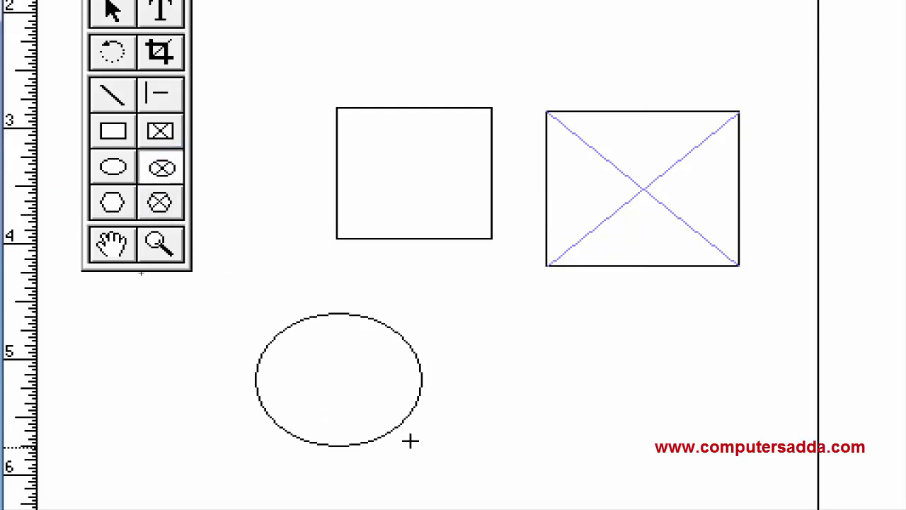
left_click(161, 196)
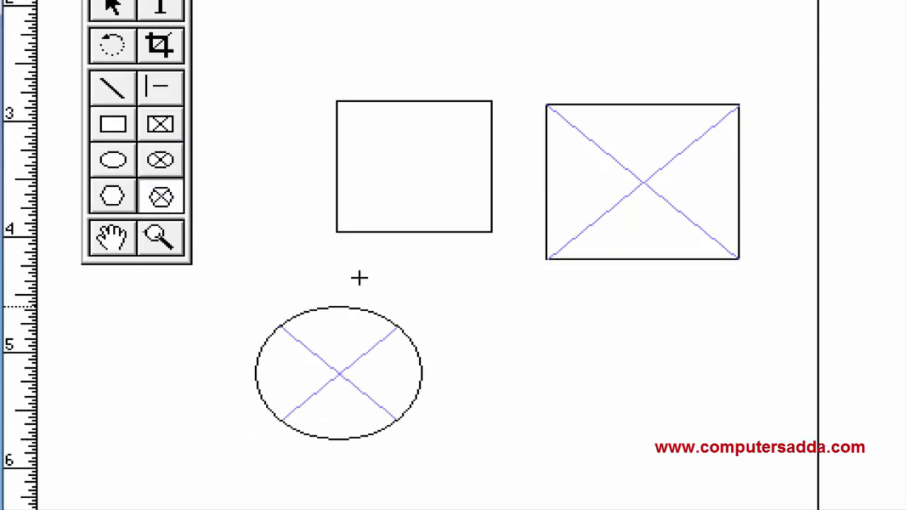
left_click_drag(498, 335, 662, 486)
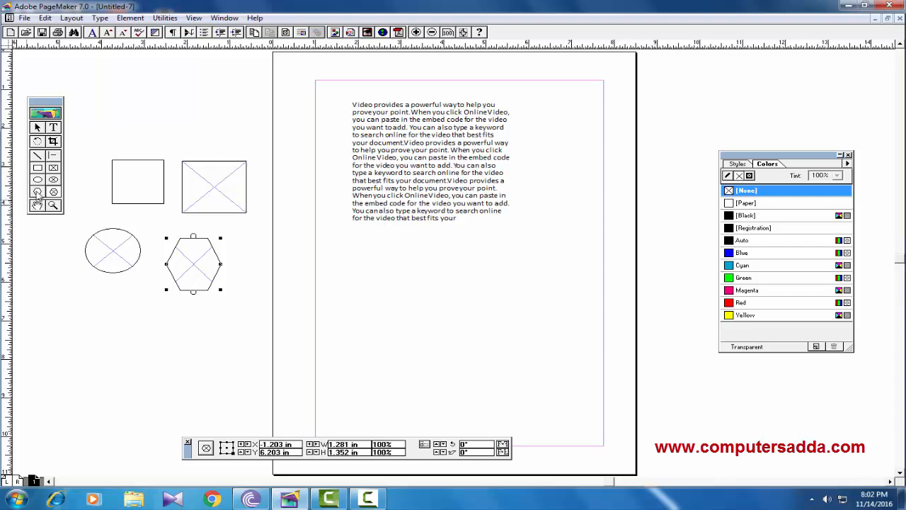
Draw a plain hexagon about 3.41 × 3.39 in below the page's text and move the text block over it.
left_click(38, 193)
left_click_drag(390, 248, 535, 379)
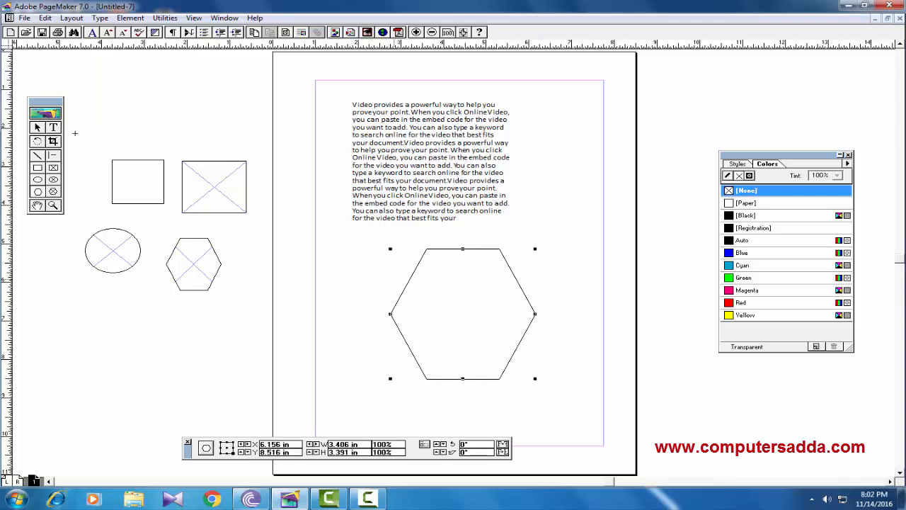
left_click(39, 127)
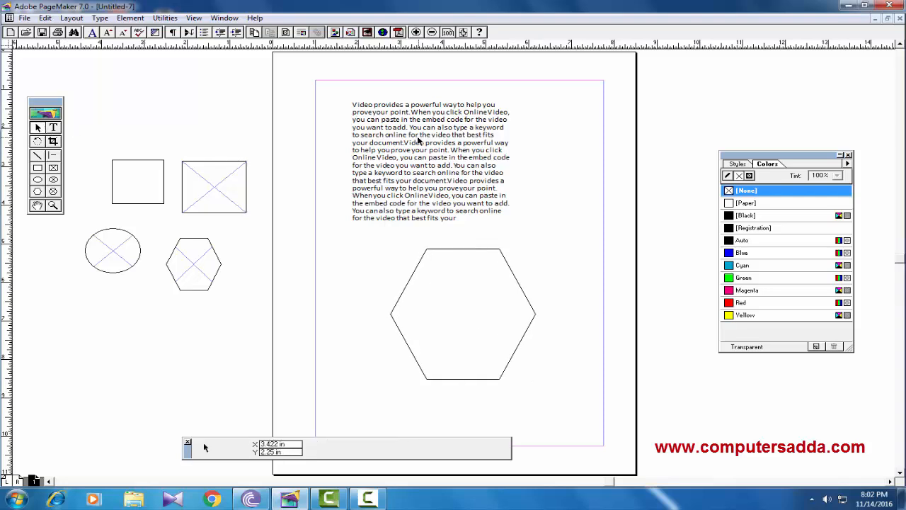
left_click(378, 134)
left_click_drag(377, 135, 460, 290)
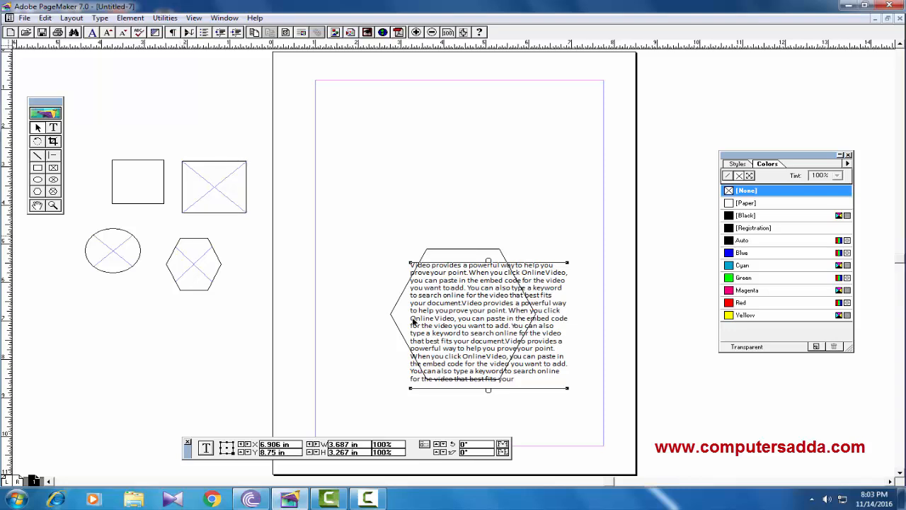
Move the text block to the upper-left corner of the page margins and delete the plain hexagon.
left_click_drag(414, 321, 388, 160)
left_click(418, 268)
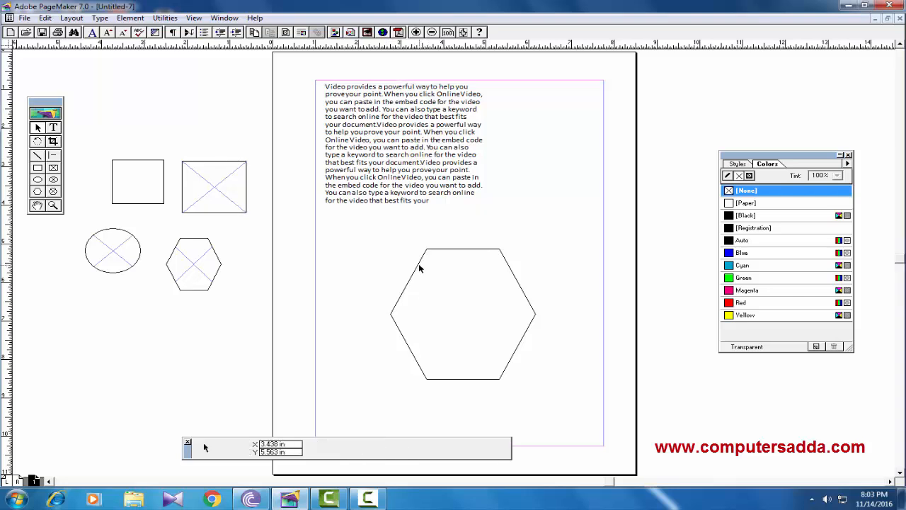
left_click(421, 264)
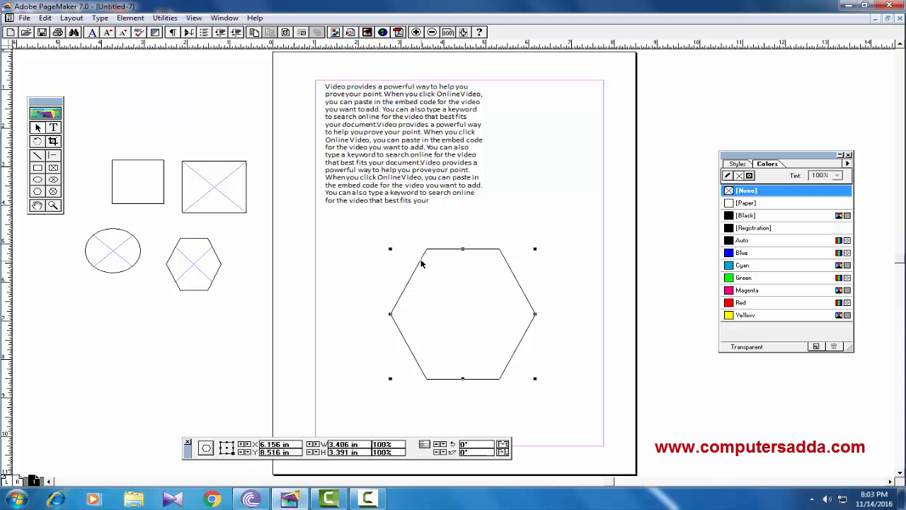
key("Delete")
Draw a hexagonal frame about 4.27 × 4.09 in below the text block and shrink it to about 3.59 × 3.14 in.
left_click(53, 192)
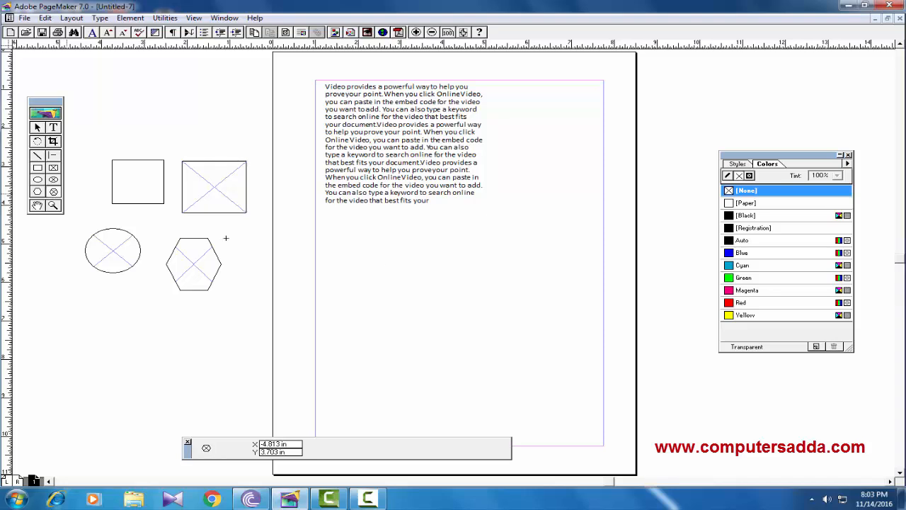
mouse_move(388, 228)
left_mouse_down()
mouse_move(460, 319)
mouse_move(570, 385)
left_mouse_up()
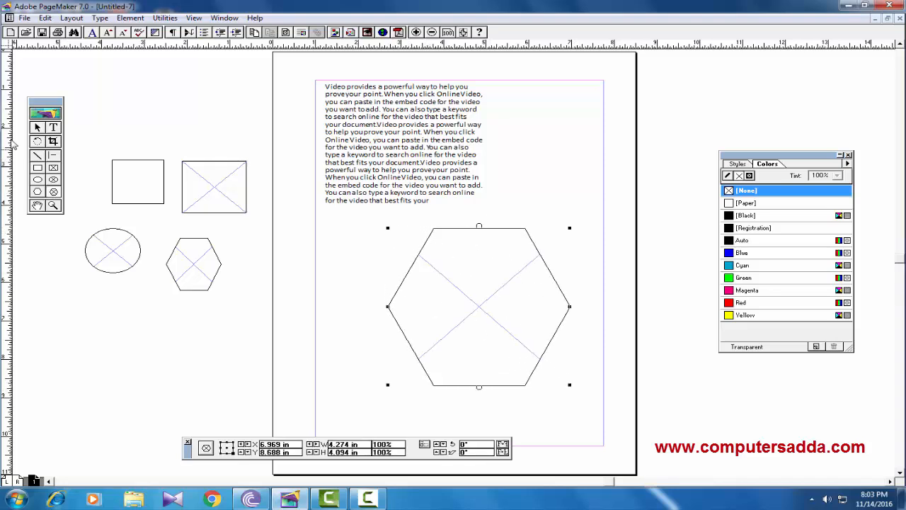
left_click(37, 128)
left_click(490, 297)
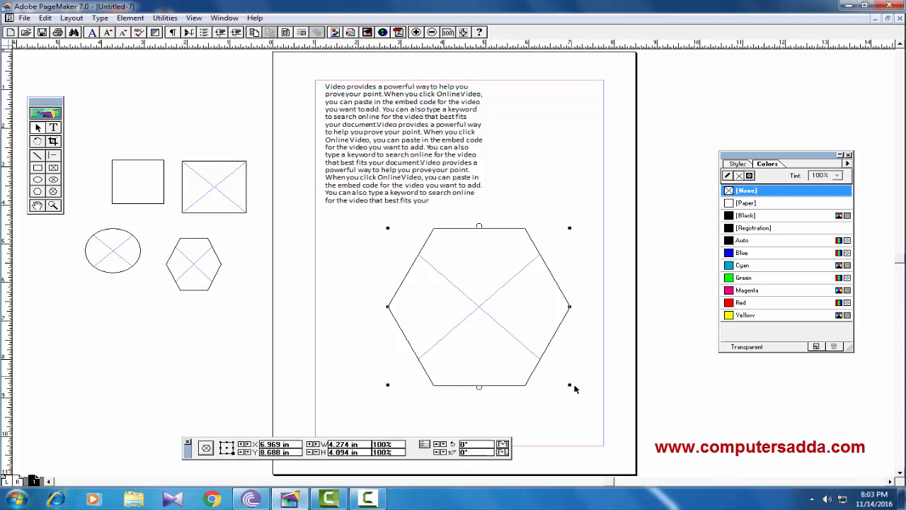
left_click_drag(570, 386, 540, 348)
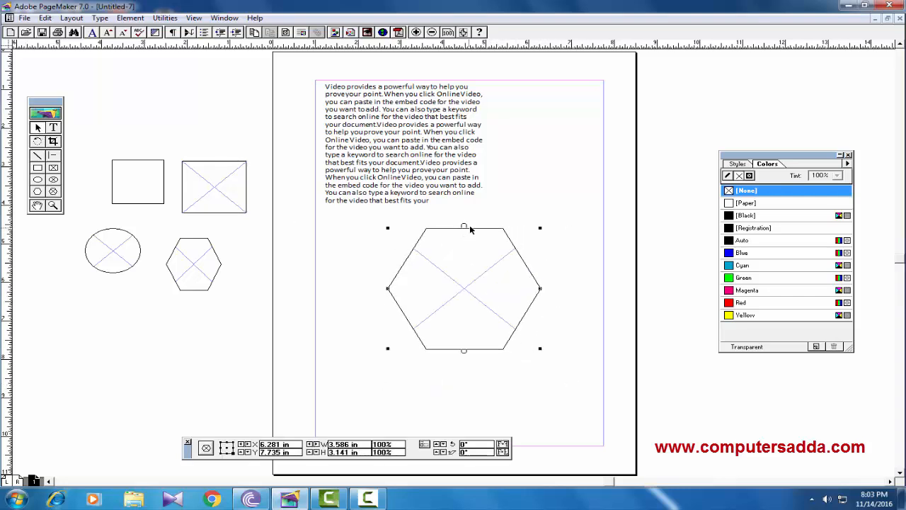
Move the hexagonal frame up and to the right so it overlaps the right edge of the text block.
left_click_drag(512, 185, 511, 186)
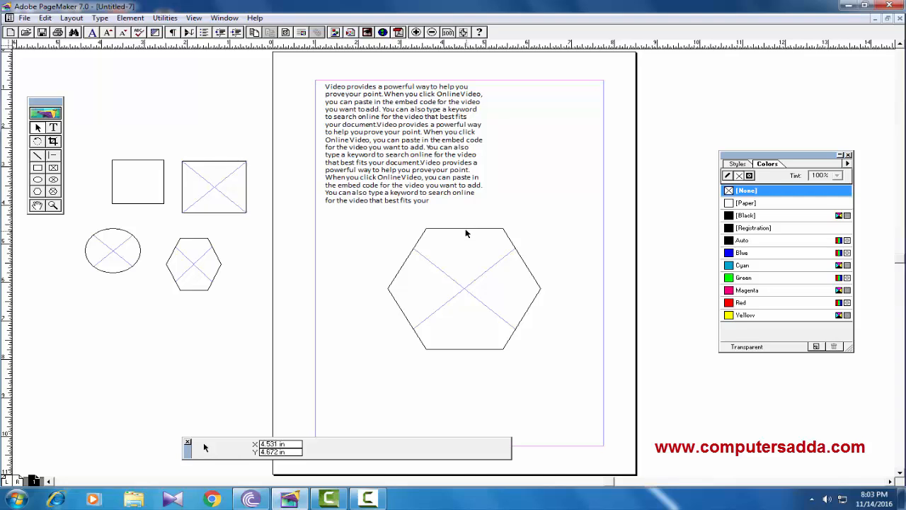
left_click(464, 227)
left_click_drag(474, 228, 530, 144)
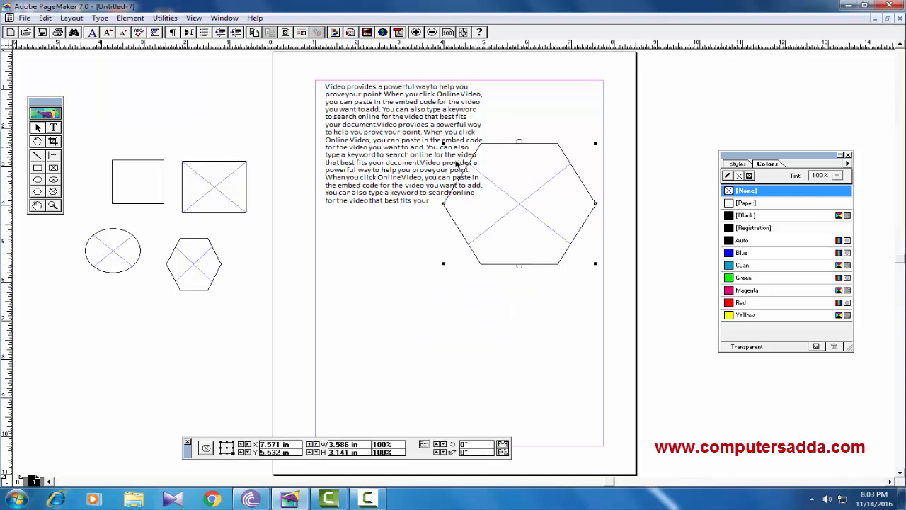
Select the text block together with the hexagonal frame and attach the text as the frame's content.
left_click(401, 165)
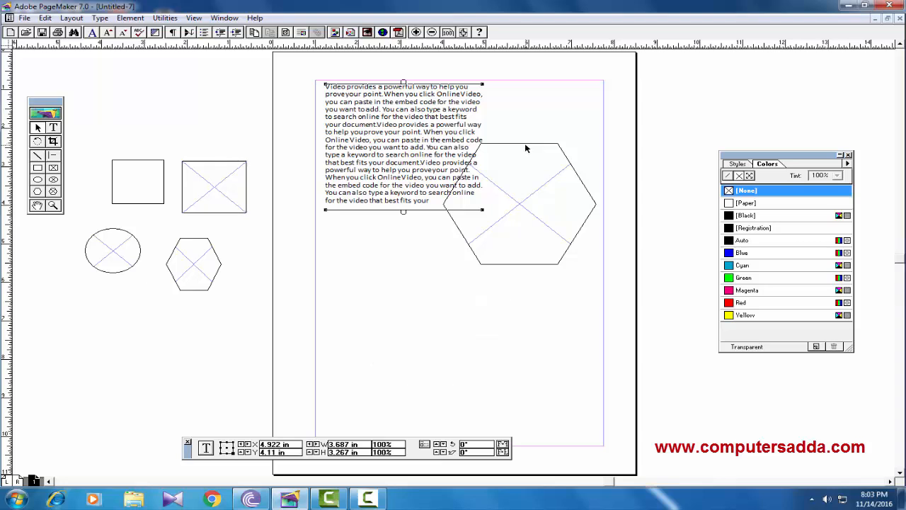
left_click(526, 144, "shift")
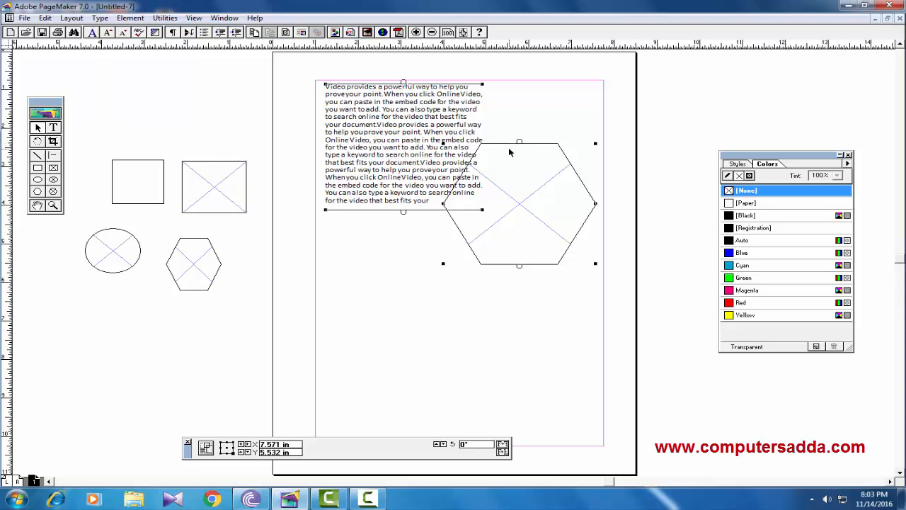
left_click(130, 18)
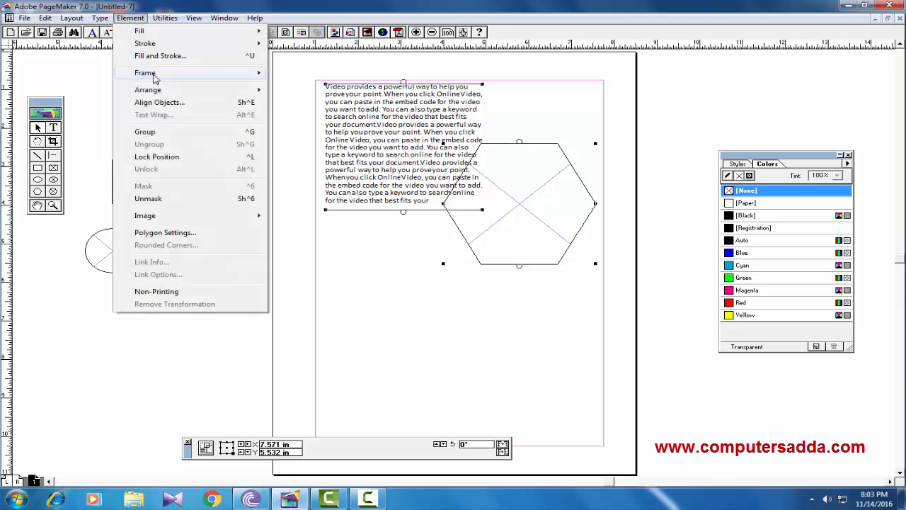
mouse_move(153, 76)
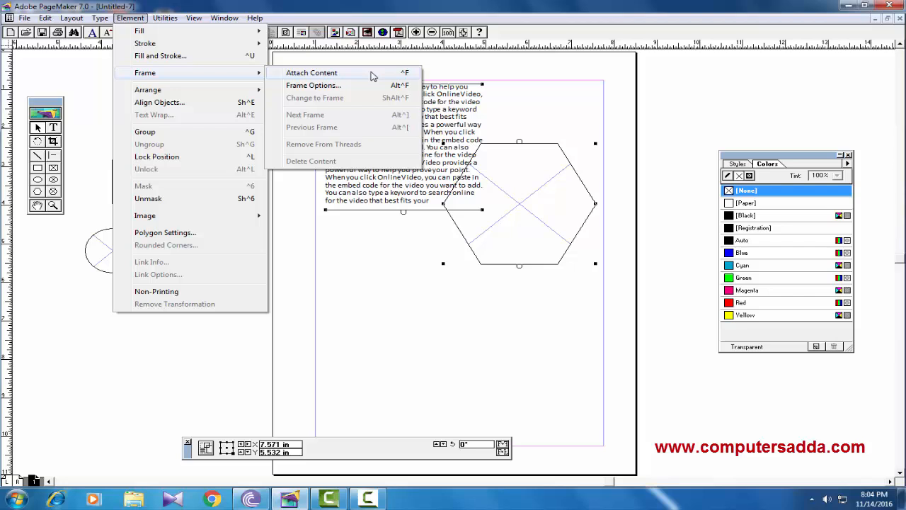
left_click(373, 74)
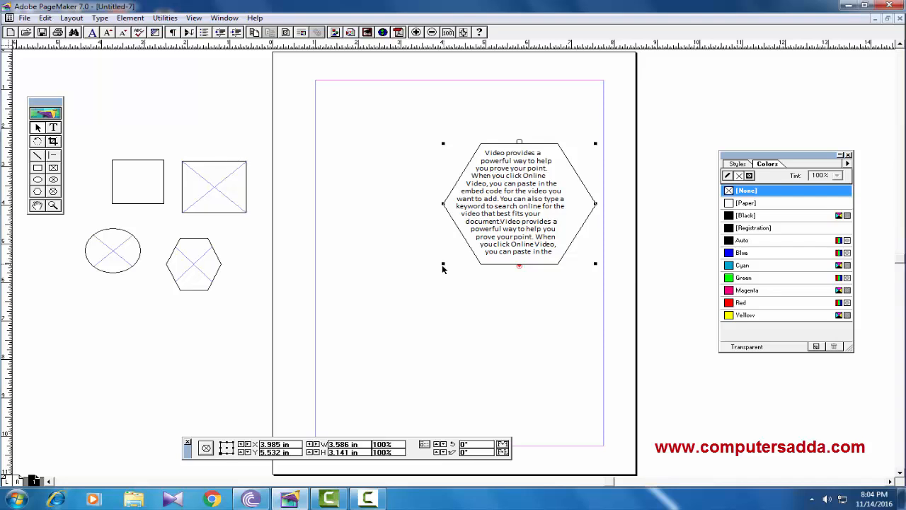
Resize the text-filled hexagonal frame to about 5.53 × 3.80 in so that all its text fits.
left_click_drag(442, 266, 394, 286)
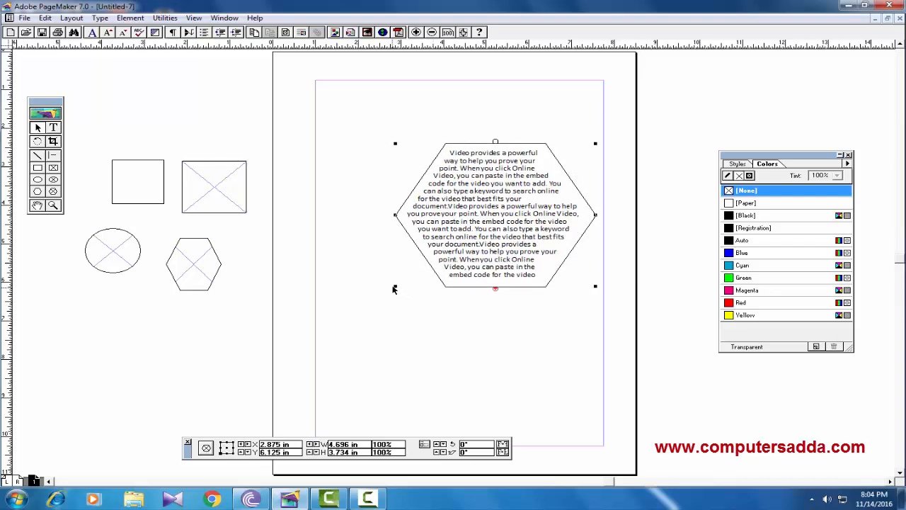
left_click_drag(394, 286, 324, 321)
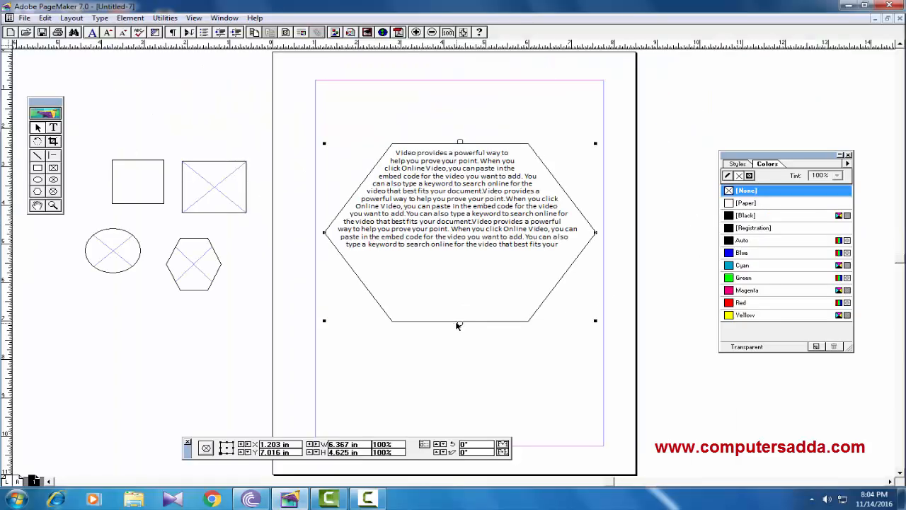
left_click_drag(594, 323, 559, 288)
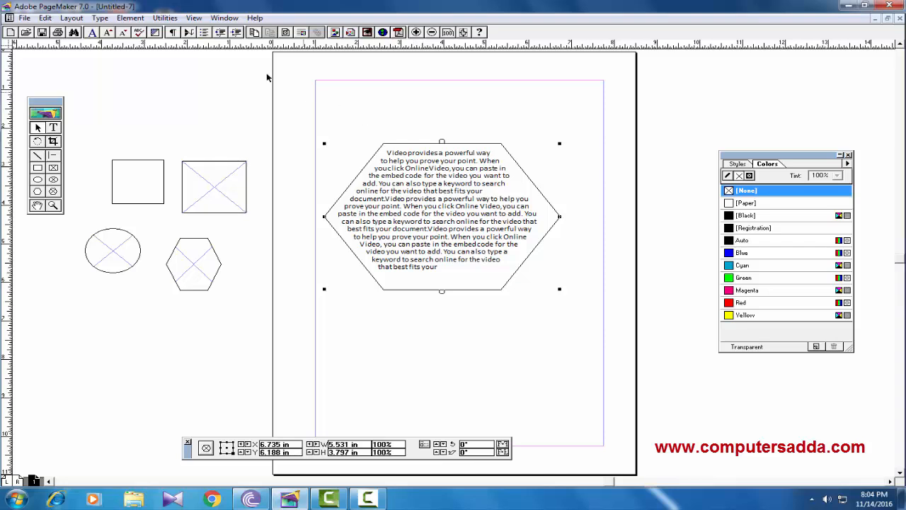
Separate the content from the hexagonal frame and move the freed text block below the frame.
left_click(130, 18)
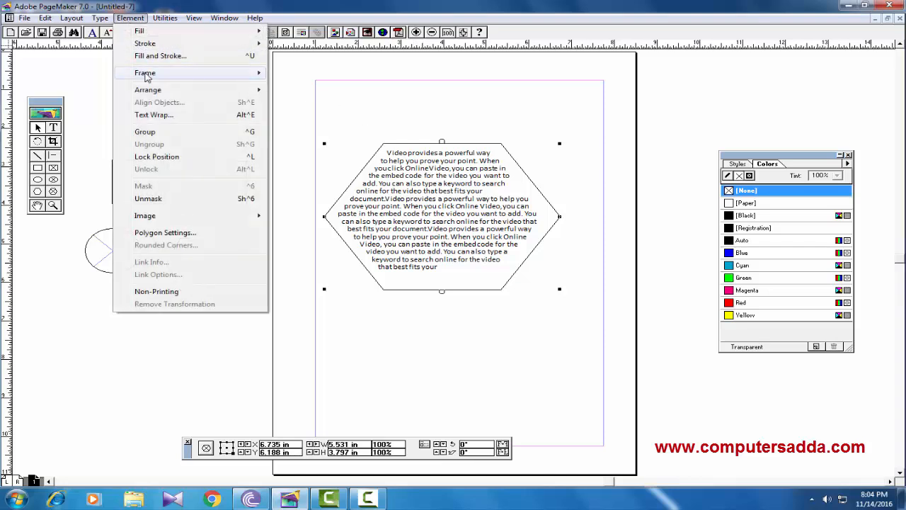
mouse_move(147, 75)
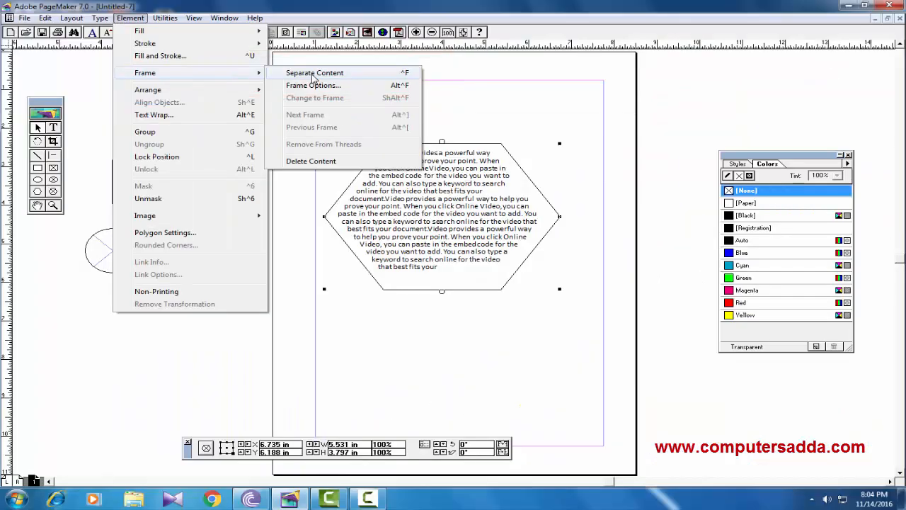
left_click(314, 73)
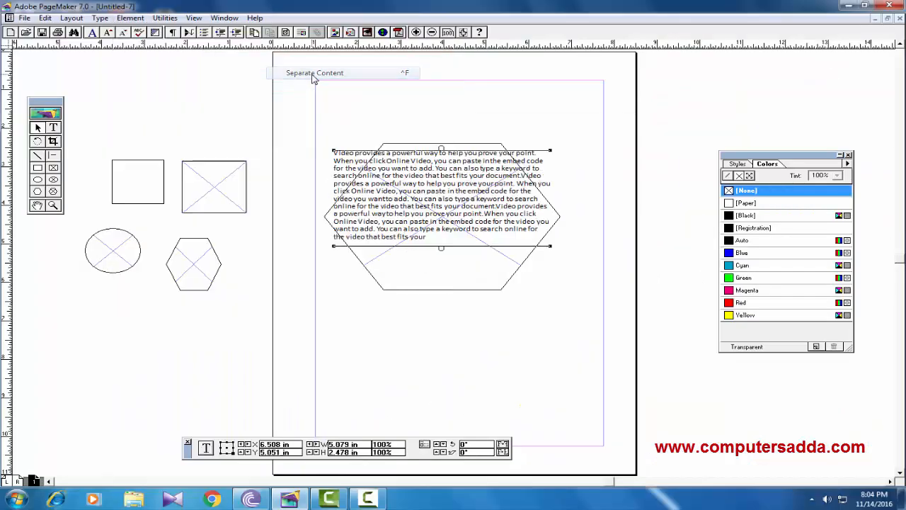
left_click_drag(418, 197, 472, 377)
Delete the empty hexagonal frame and draw an elliptical frame about 3.58 × 3.70 in above the text block.
left_click(356, 178)
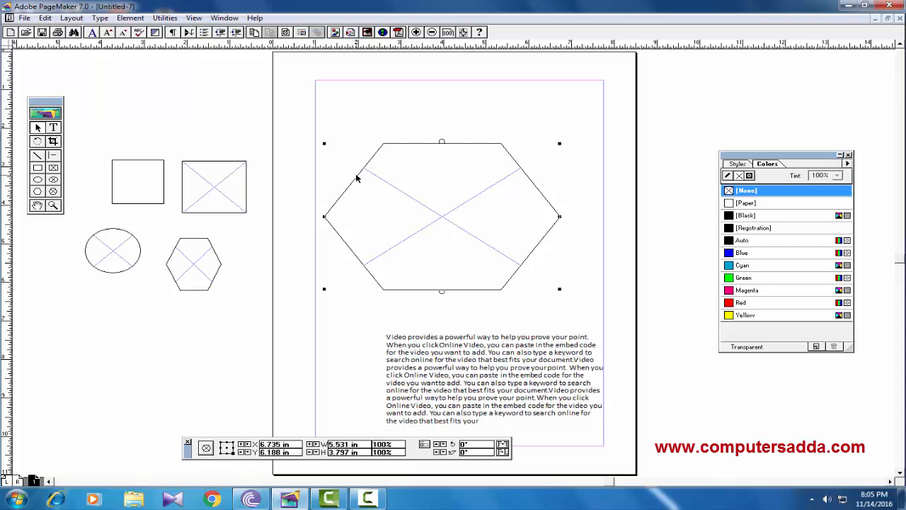
key("Delete")
left_click(55, 179)
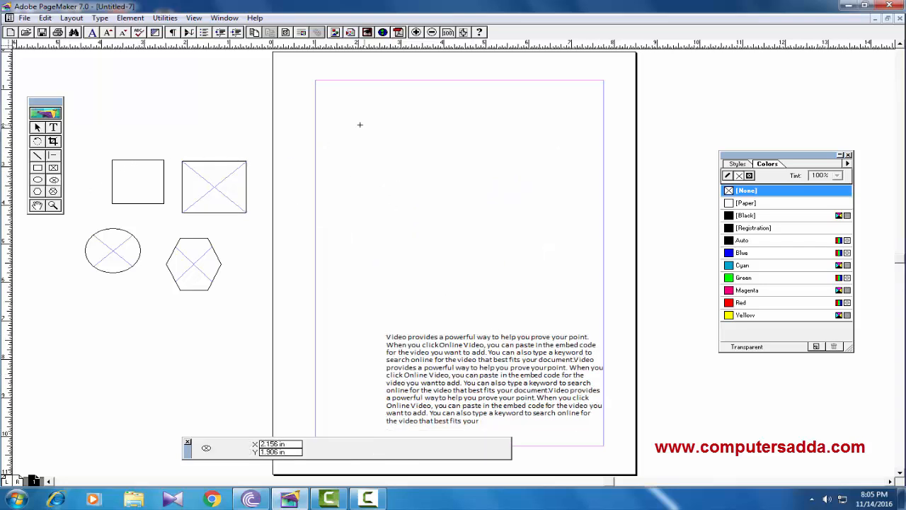
left_click_drag(360, 125, 513, 266)
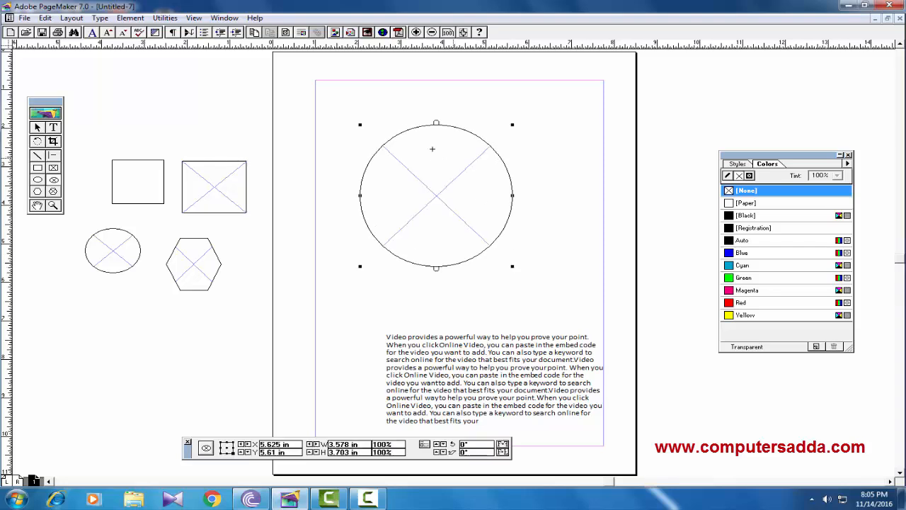
Move the text block up so it overlaps the lower-right part of the elliptical frame.
left_click(37, 127)
left_click_drag(427, 357, 462, 238)
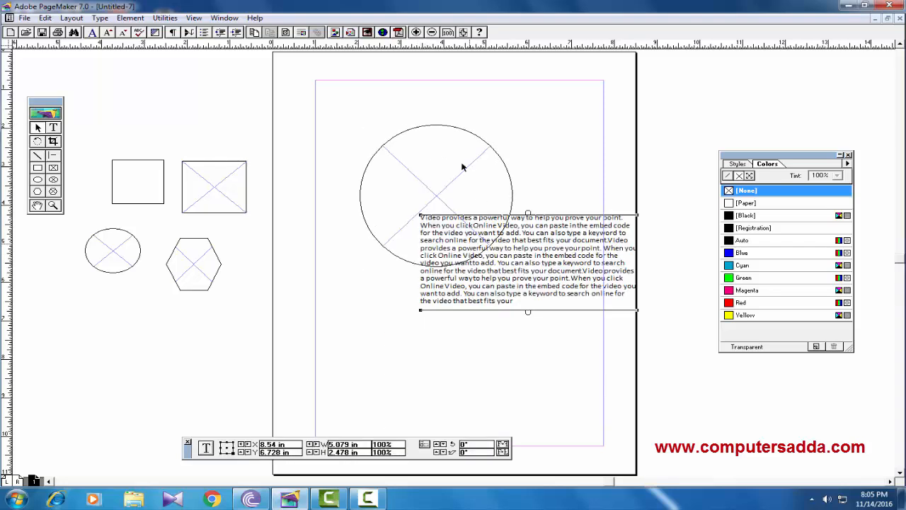
Attach the text block to the elliptical frame and enlarge the frame to about 5.08 × 5.26 in so all its text fits.
left_click(131, 17)
mouse_move(196, 76)
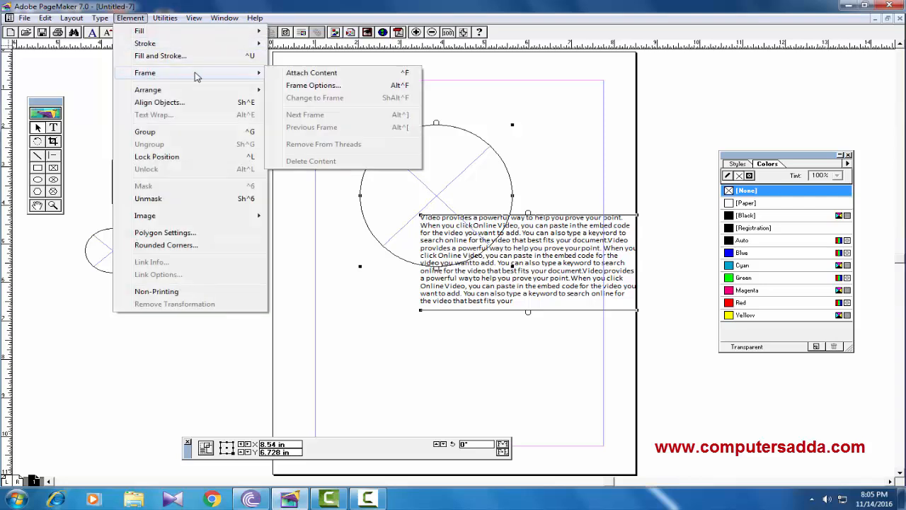
left_click(318, 73)
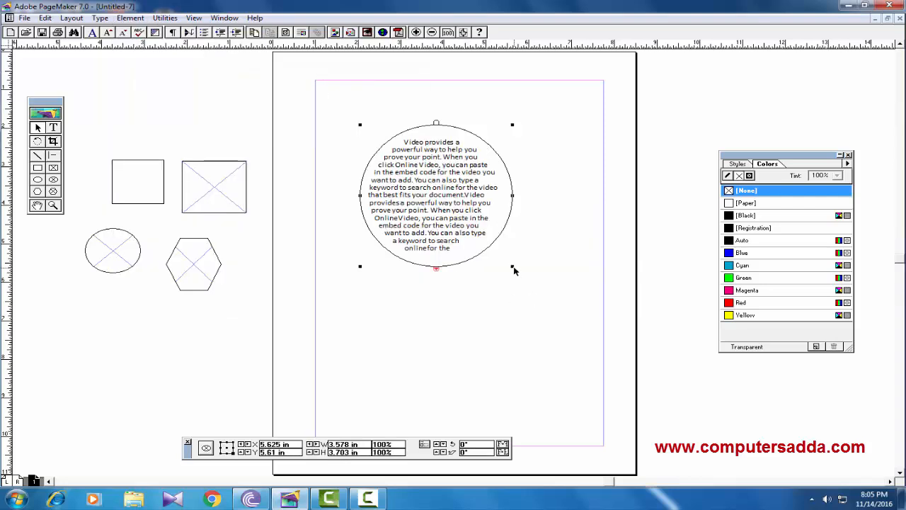
left_click_drag(513, 268, 577, 327)
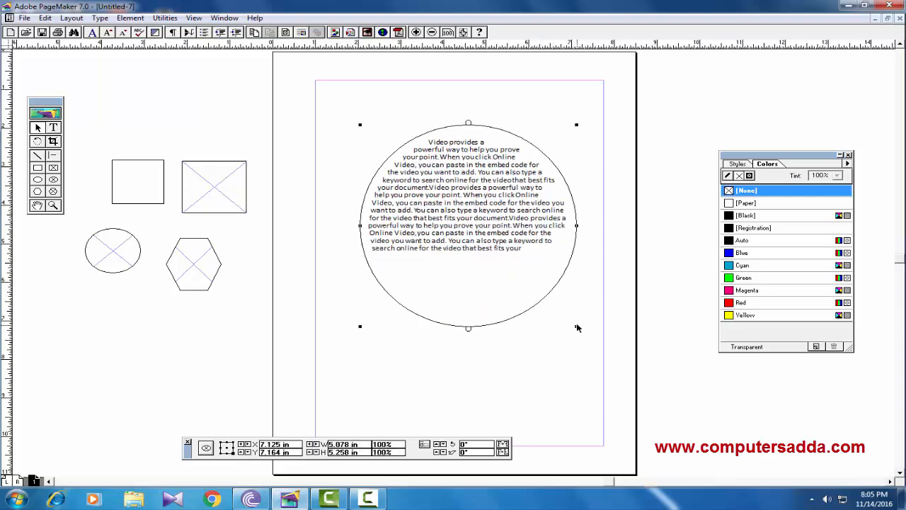
Delete the text content from the elliptical frame using the Frame commands.
left_click(129, 17)
mouse_move(145, 73)
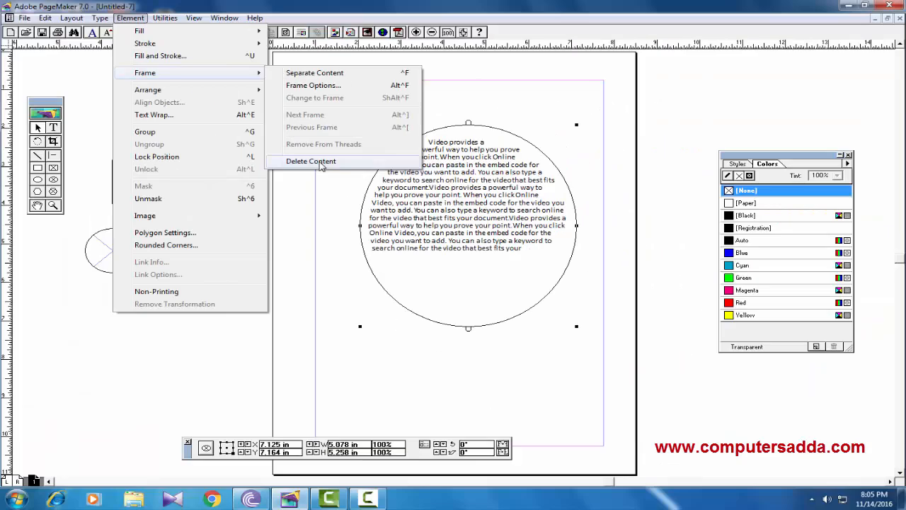
left_click(312, 162)
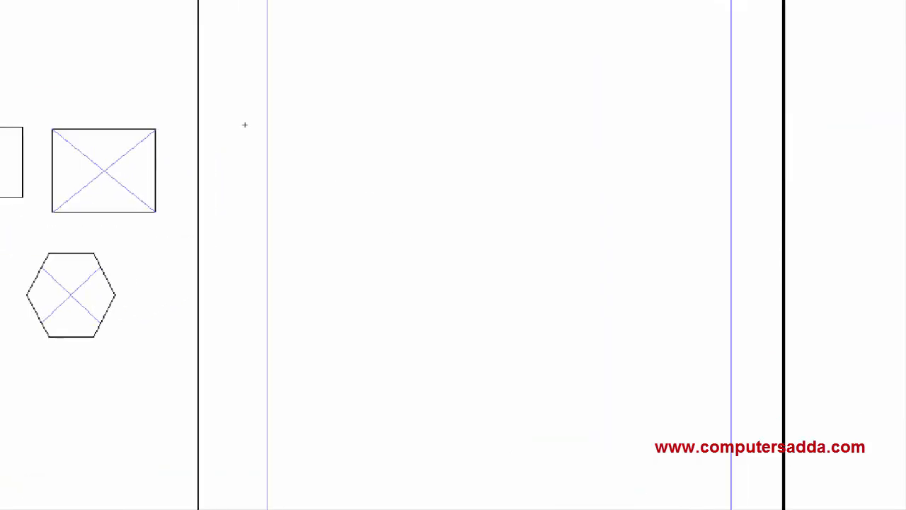
Draw a new elliptical frame about 3.86 × 3.94 in on the right half of the empty page.
left_click(120, 54)
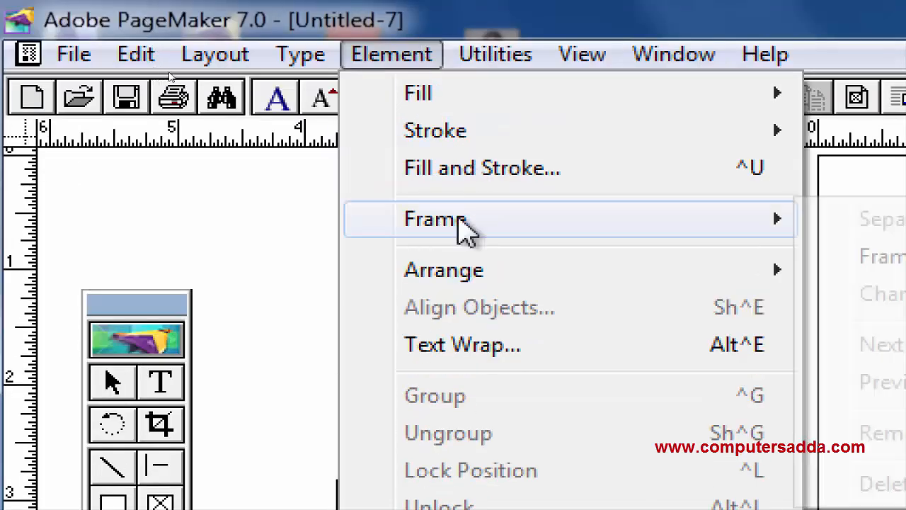
mouse_move(466, 225)
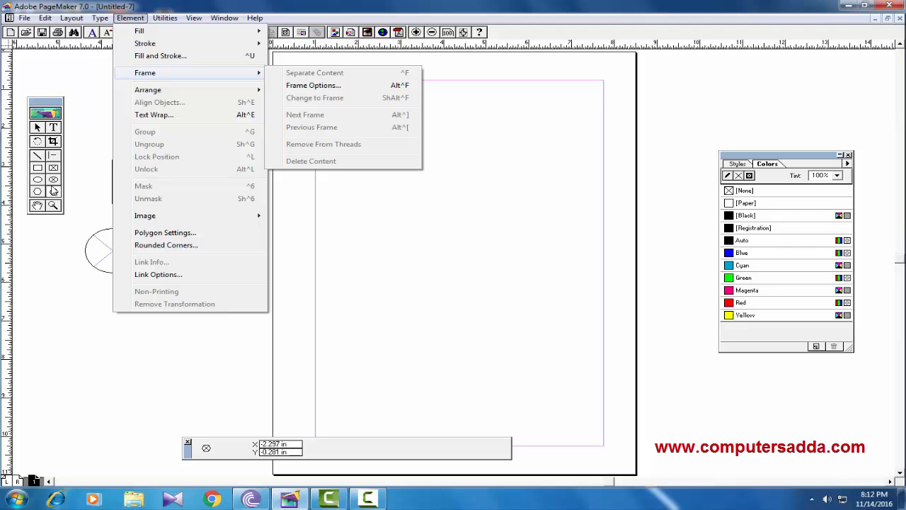
left_click(162, 382)
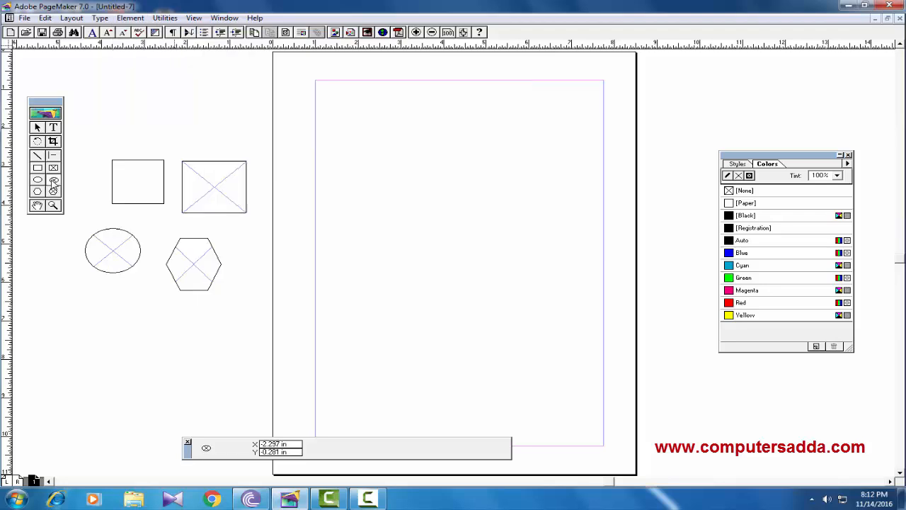
left_click_drag(422, 142, 587, 293)
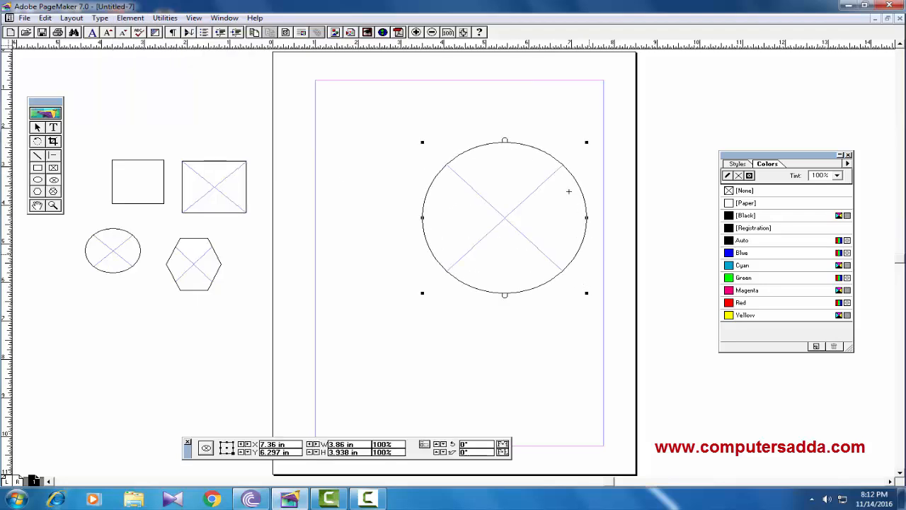
Place the JPEG image 2 from the Desktop within the selected elliptical frame.
left_click(25, 17)
left_click(44, 128)
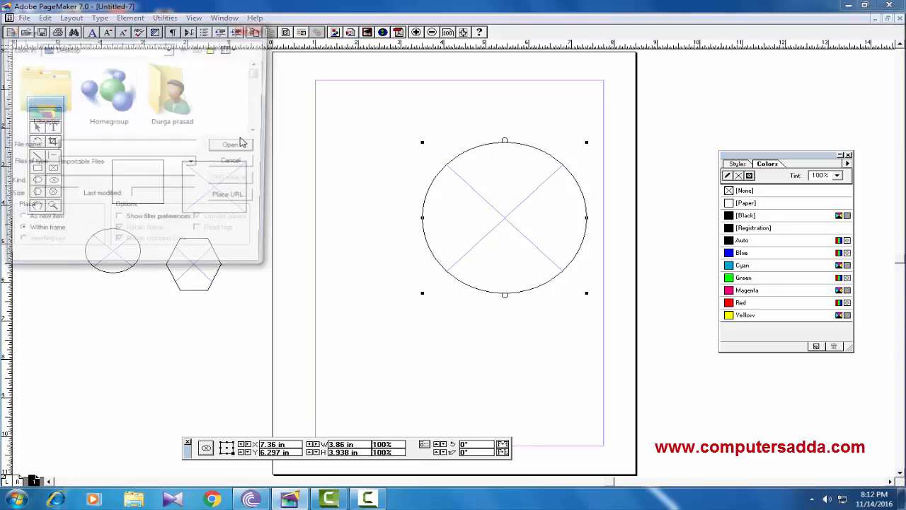
left_click_drag(258, 76, 258, 95)
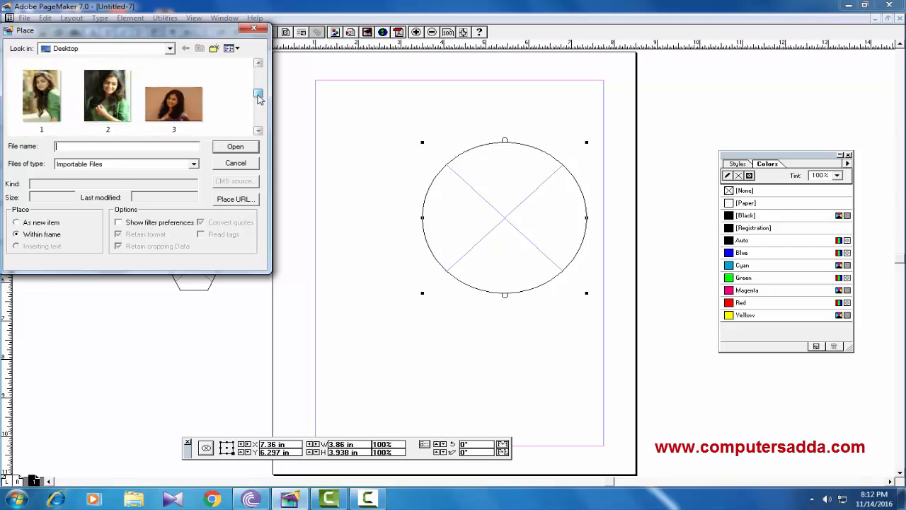
left_click(100, 107)
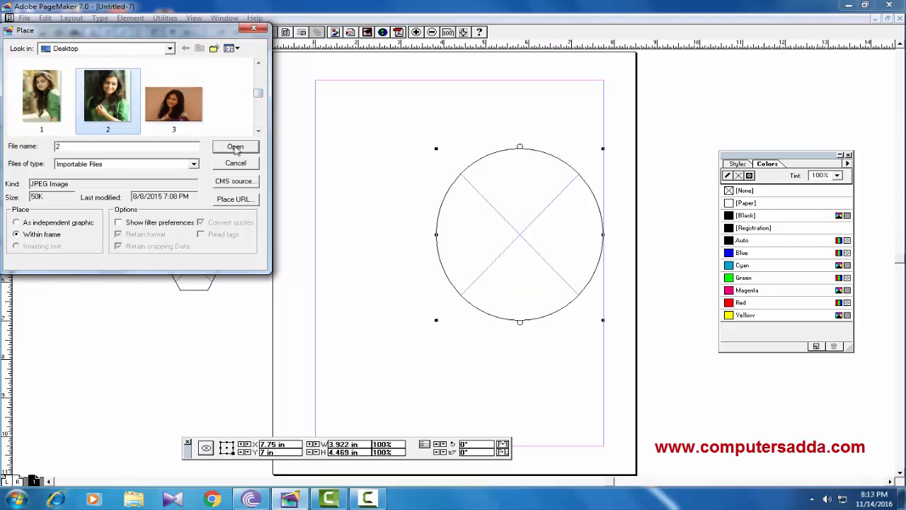
left_click(235, 147)
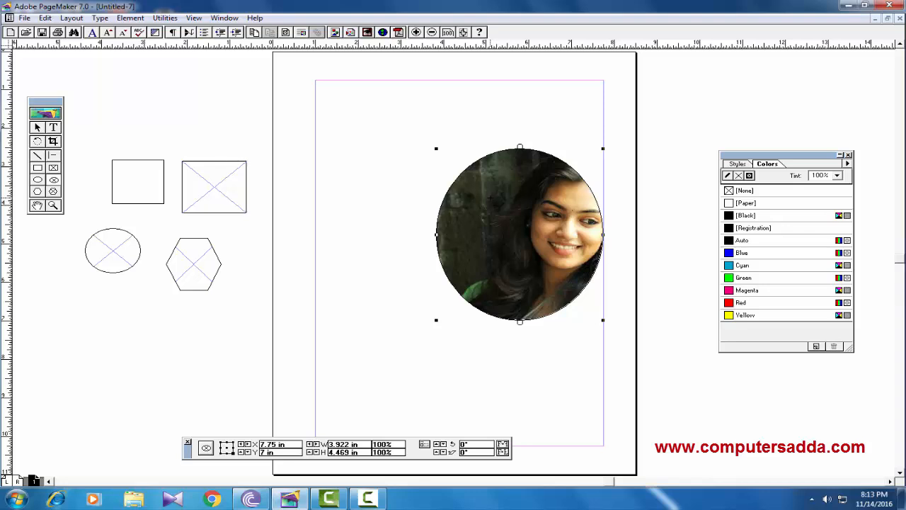
Set the elliptical frame's content position option to Size frame to fit content.
left_click(130, 18)
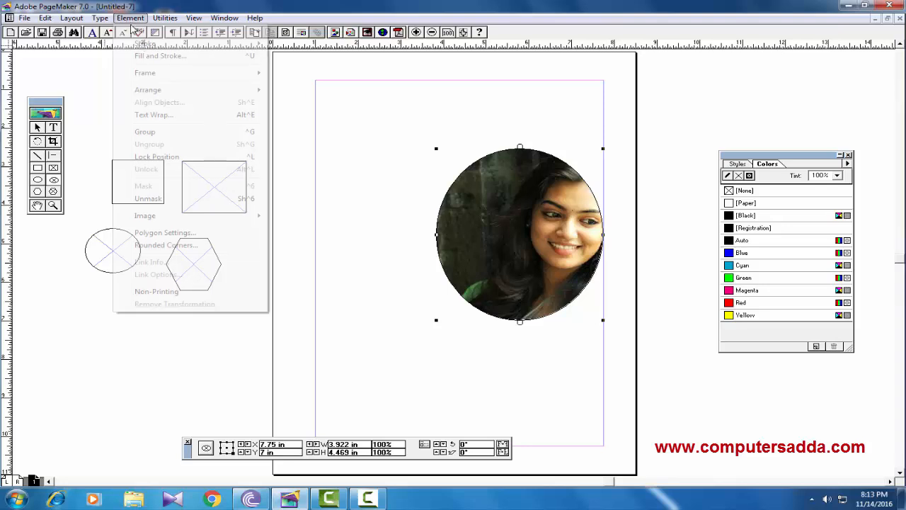
mouse_move(154, 75)
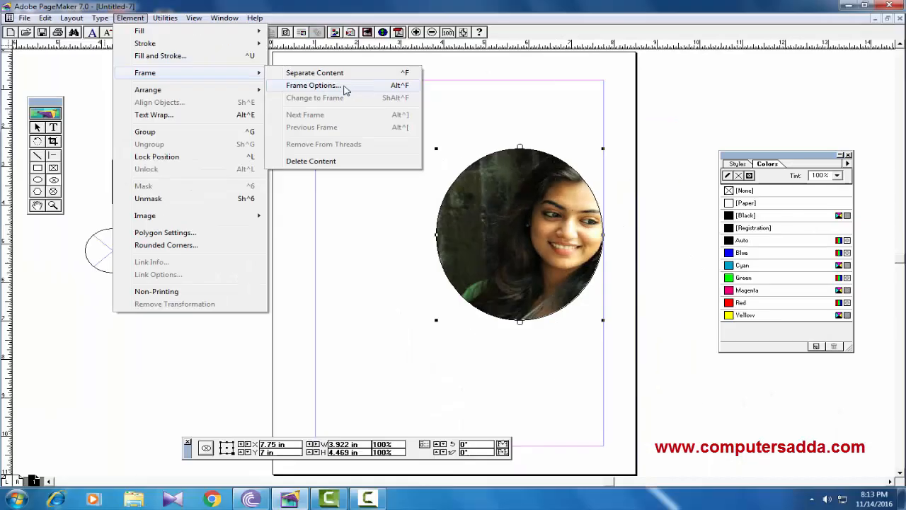
left_click(344, 86)
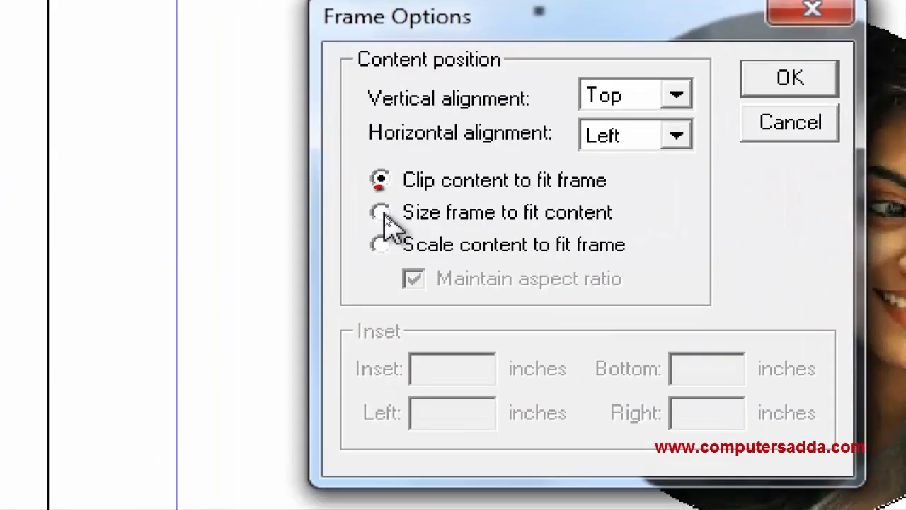
left_click(382, 214)
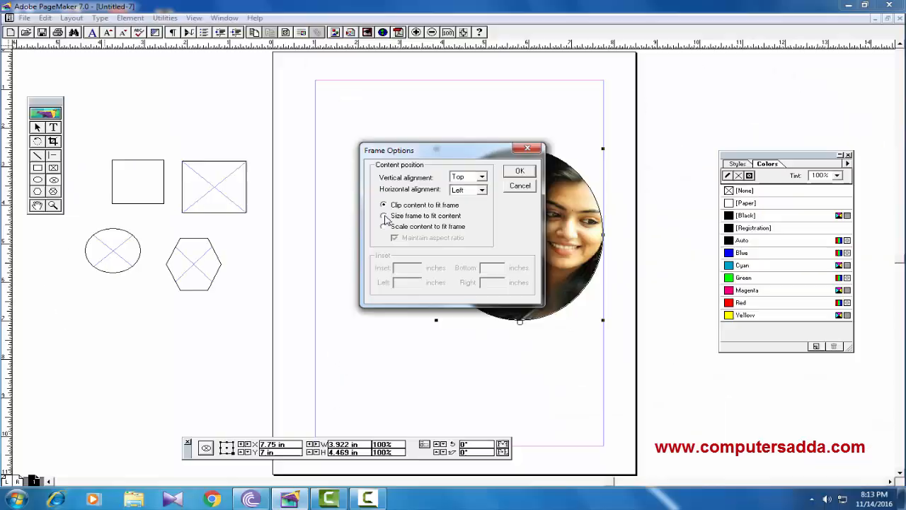
left_click(384, 216)
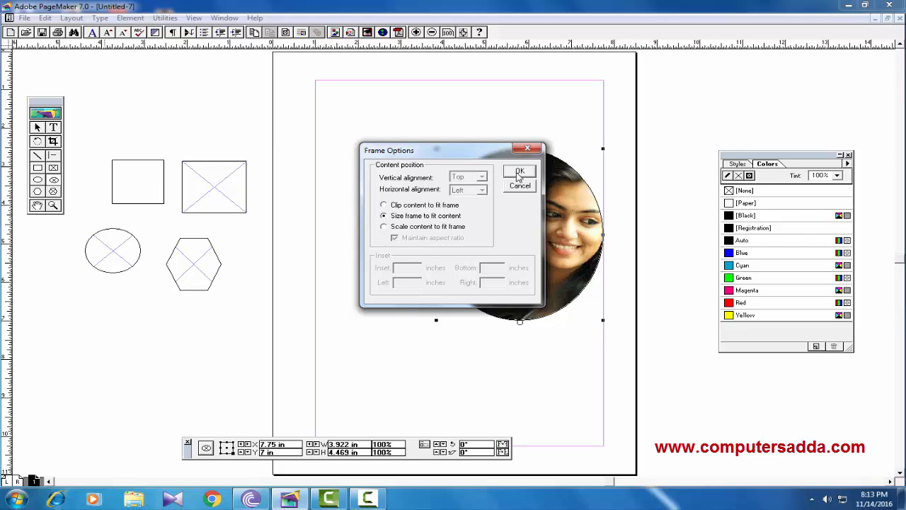
left_click(519, 173)
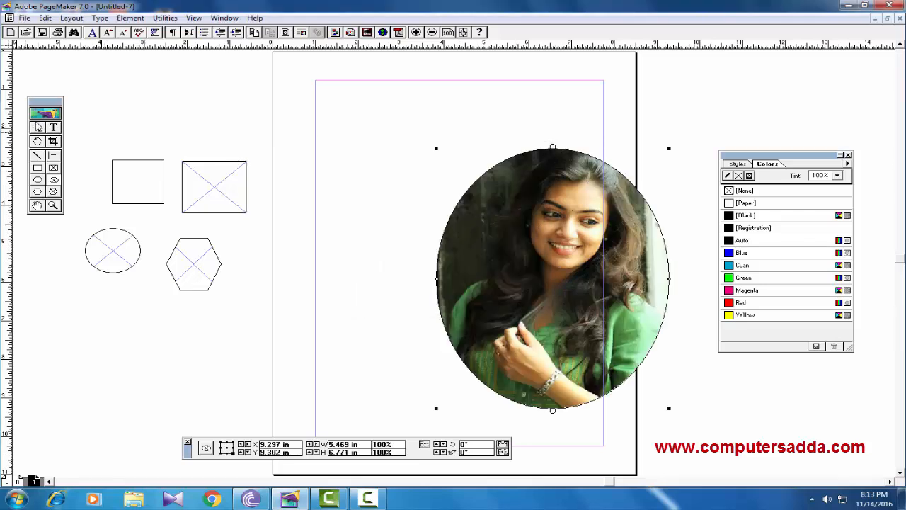
Move the image-filled elliptical frame to the middle of the page, between the side margins.
left_click(37, 127)
left_click_drag(475, 194, 329, 179)
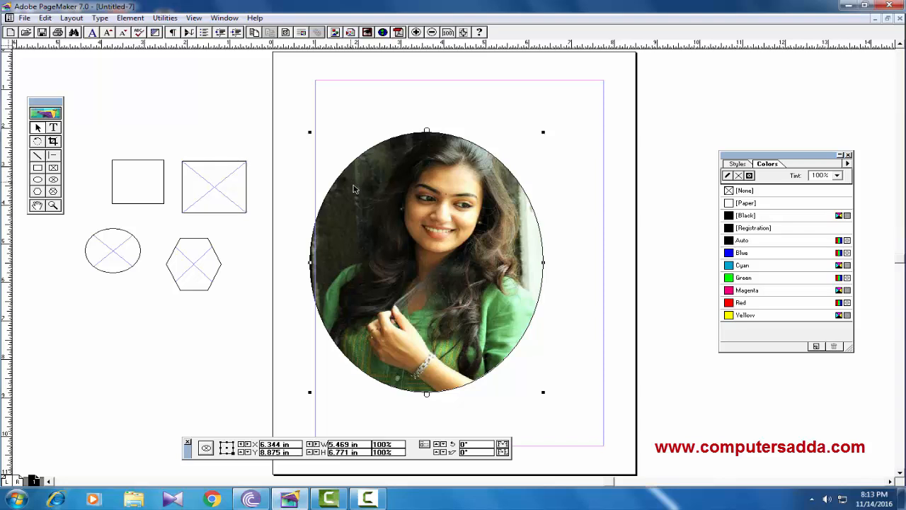
left_click_drag(361, 208, 384, 211)
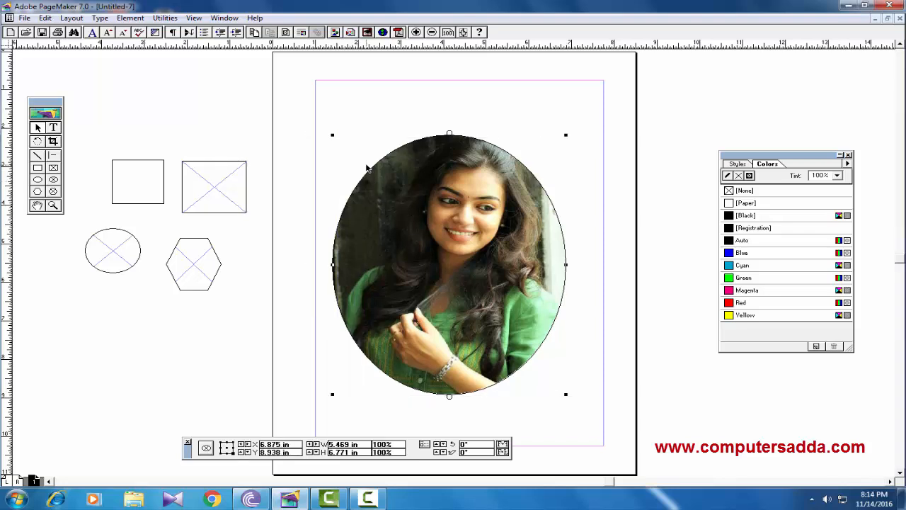